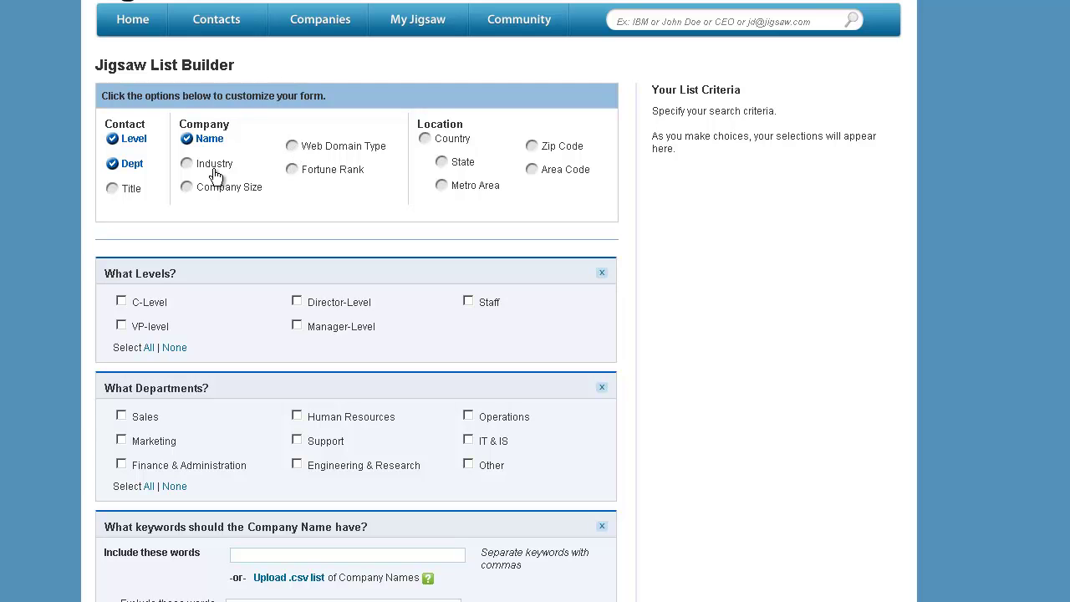
# Step: Open the Build a List form for contacts and bring up the instructions for uploading a company list
pyautogui.moveTo(226, 27)
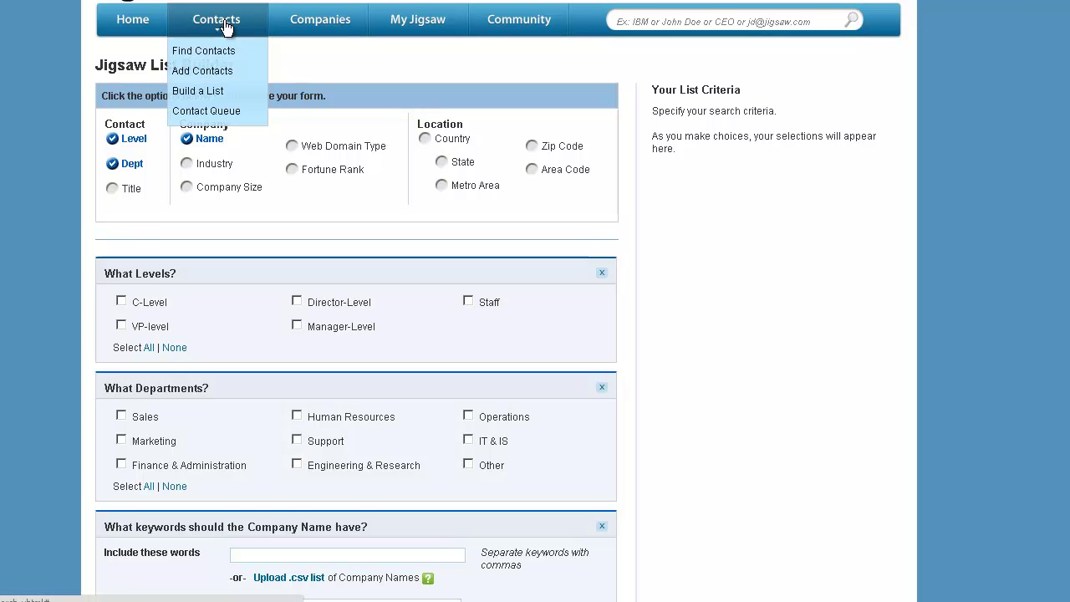
pyautogui.click(225, 94)
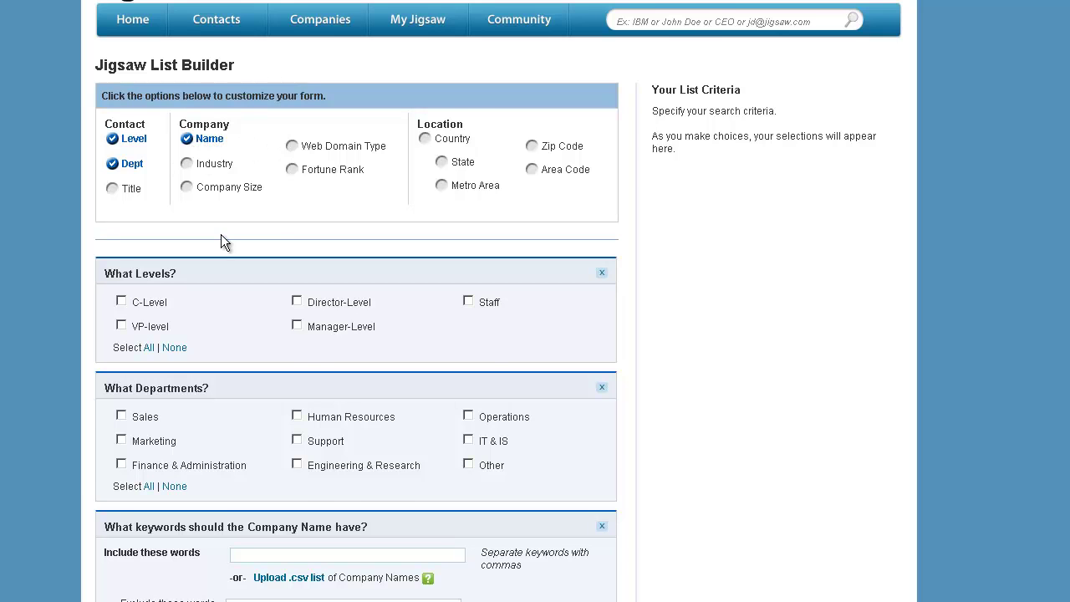
pyautogui.scroll(-2, 223, 241)
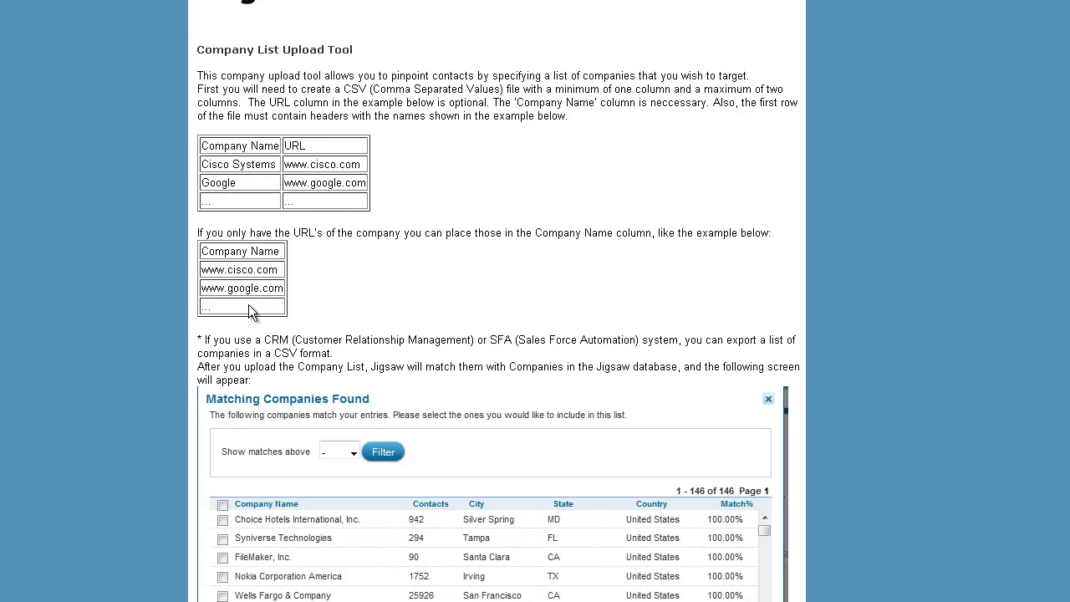
# Step: Switch to the blank Book1 workbook in Excel and enter the header "Company Name" in cell A1
pyautogui.moveTo(188, 601)
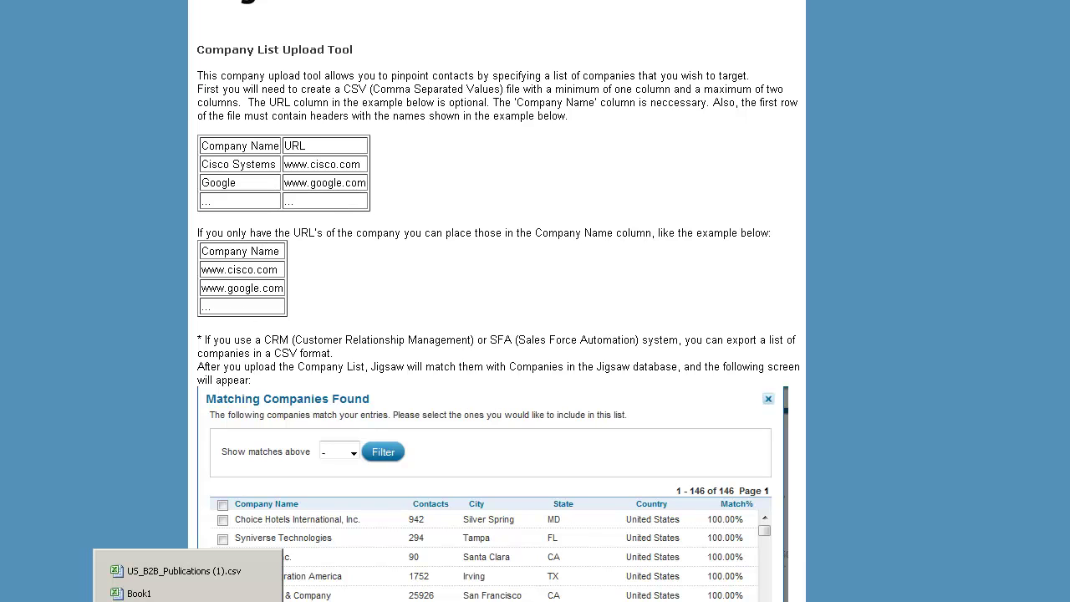
pyautogui.click(188, 592)
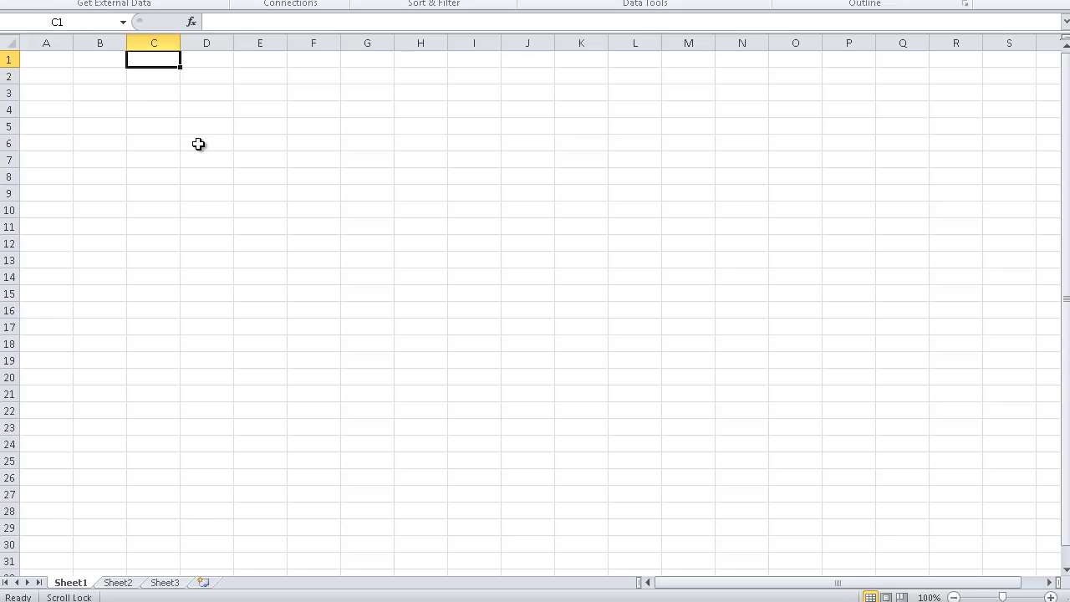
pyautogui.click(50, 62)
pyautogui.write('Compan')
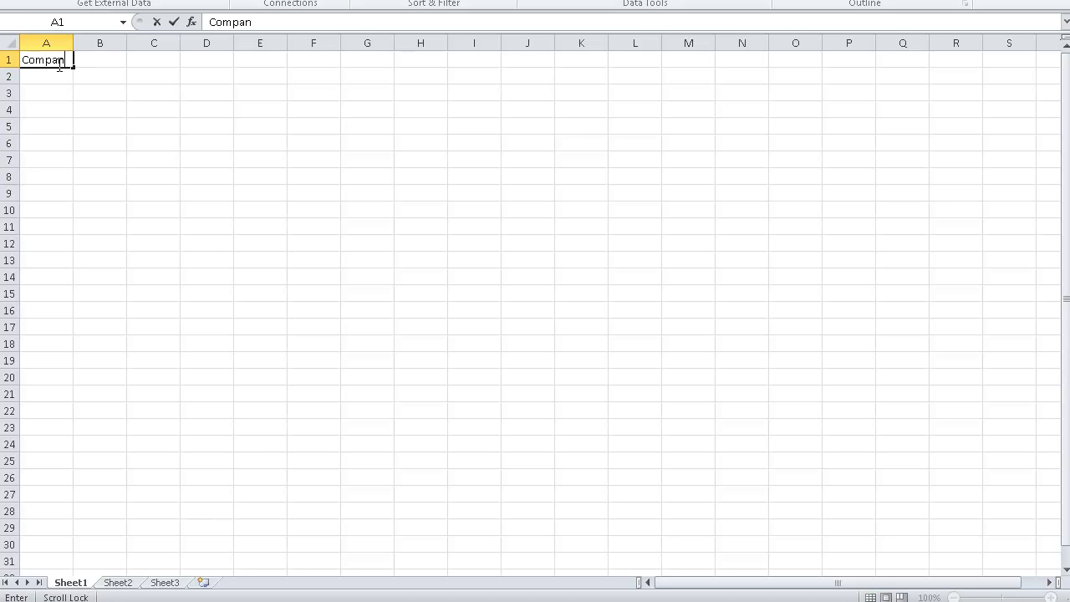
pyautogui.write('y Name')
pyautogui.press('Return')
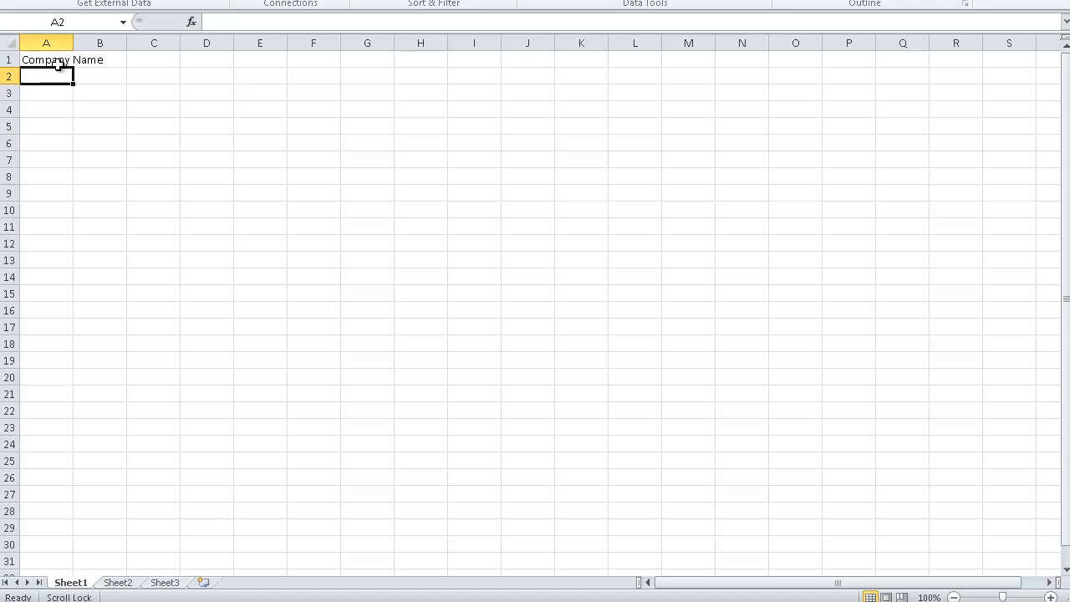
# Step: Fill cells A2 to A6 with google.com, microsoft.com, yahoo.com, dell.com and cisco.com
pyautogui.write('google.com')
pyautogui.press('Return')
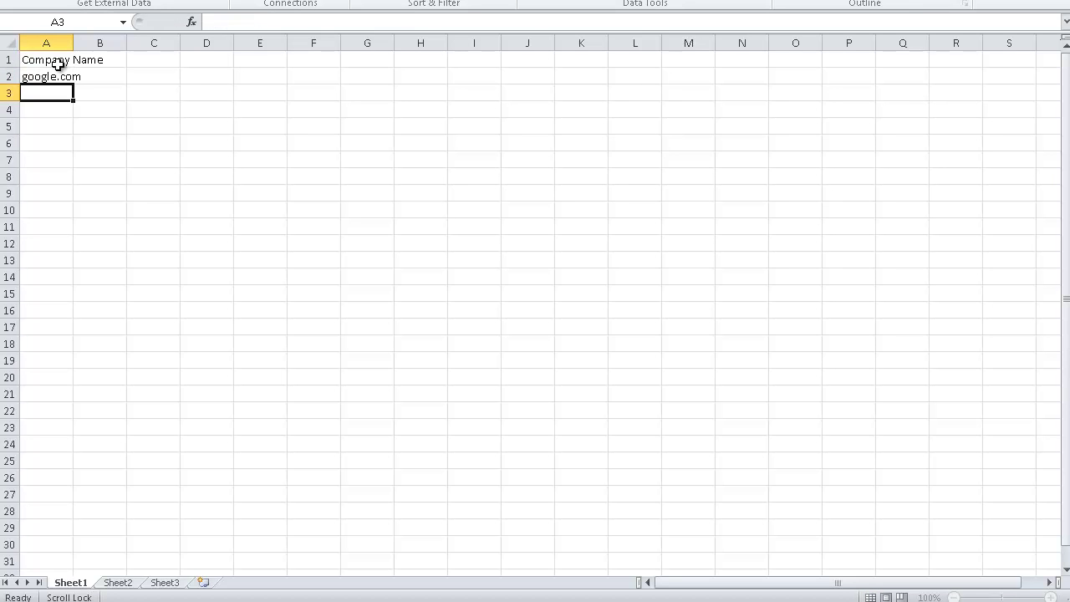
pyautogui.write('microsoft.com')
pyautogui.press('Return')
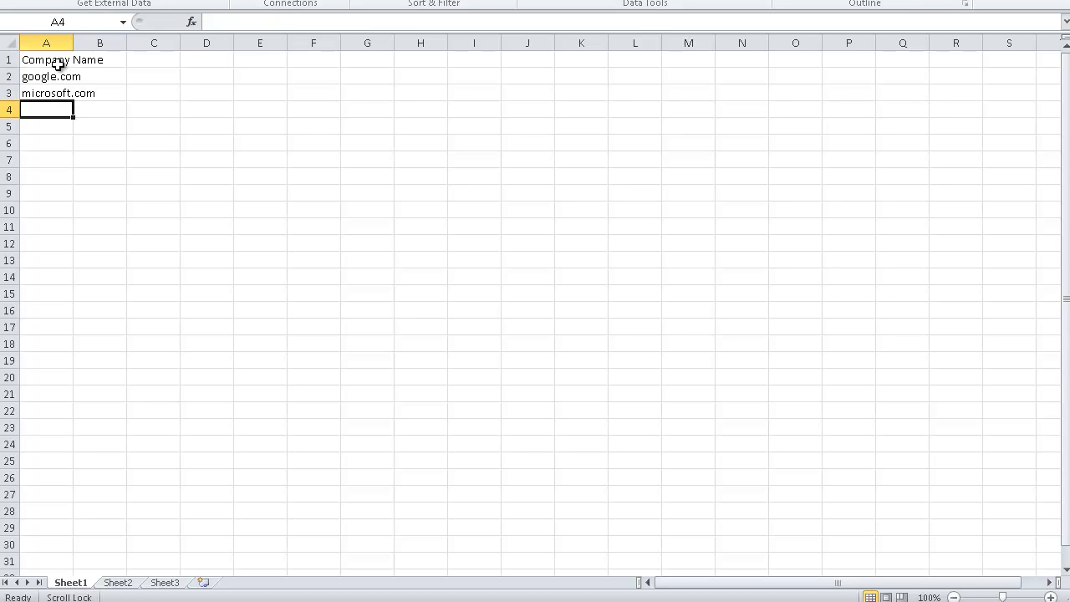
pyautogui.write('yahoo.com')
pyautogui.press('Return')
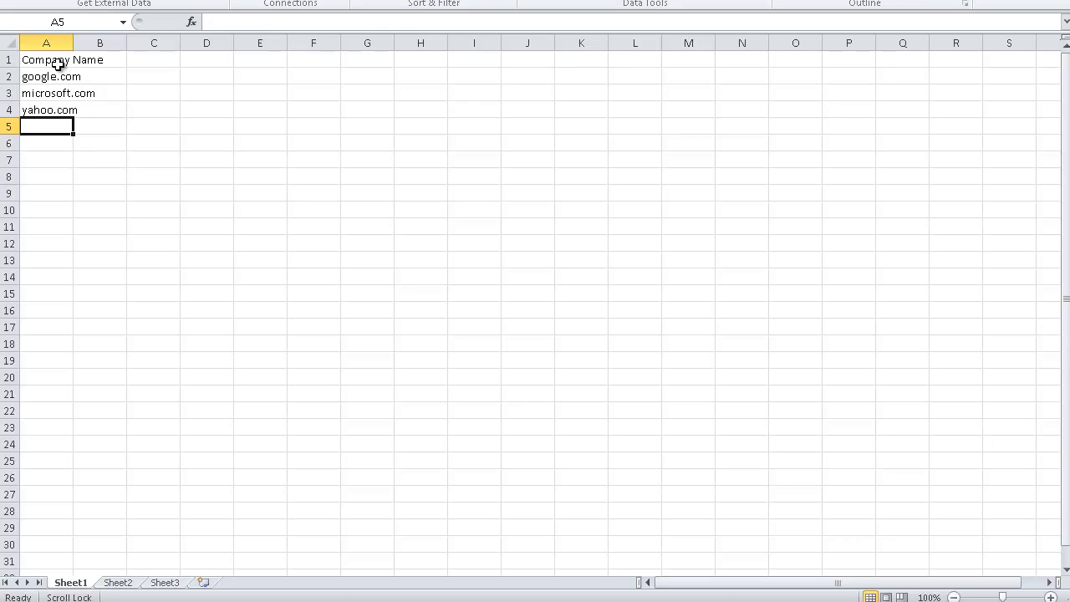
pyautogui.write('dell.com')
pyautogui.press('Return')
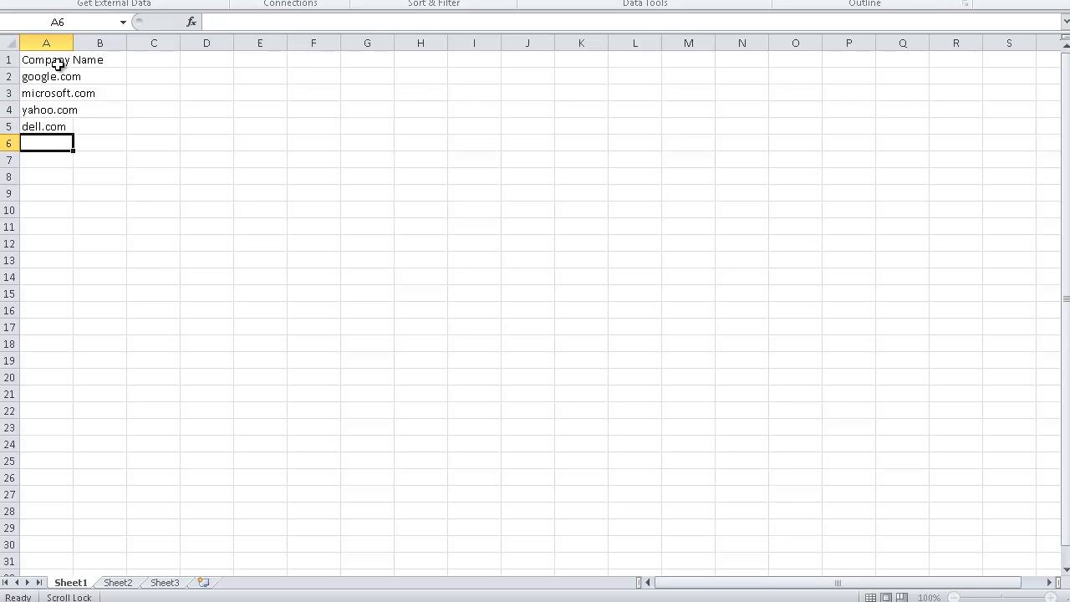
pyautogui.write('cisco.com')
pyautogui.press('Return')
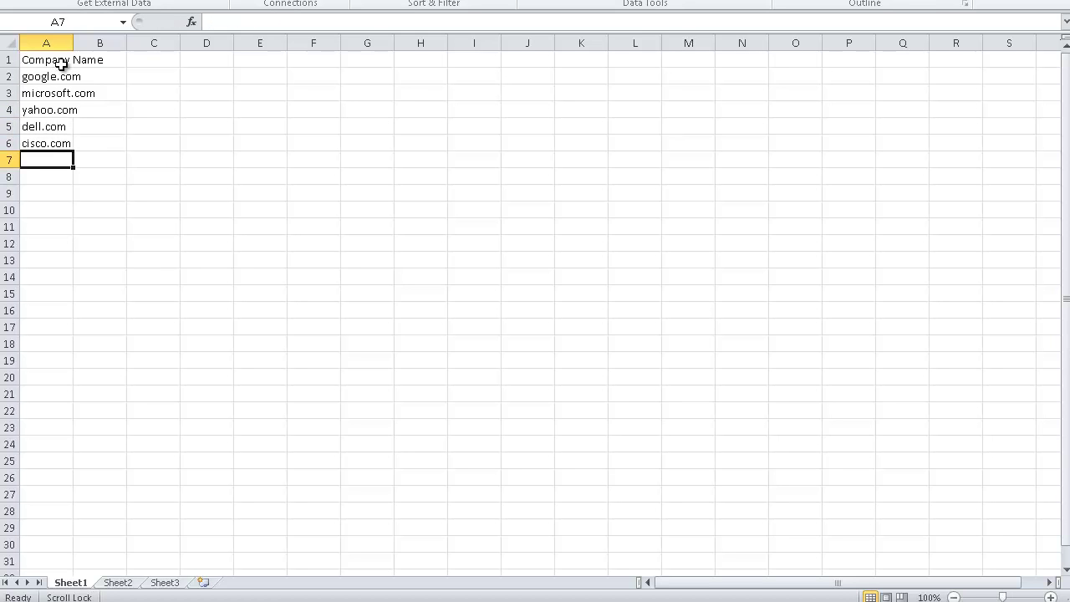
# Step: Save the workbook to the Desktop as CSV (Comma delimited) under the name test-who-who-fortune-tech.csv, keeping that format
pyautogui.hotkey('ctrl', 's')
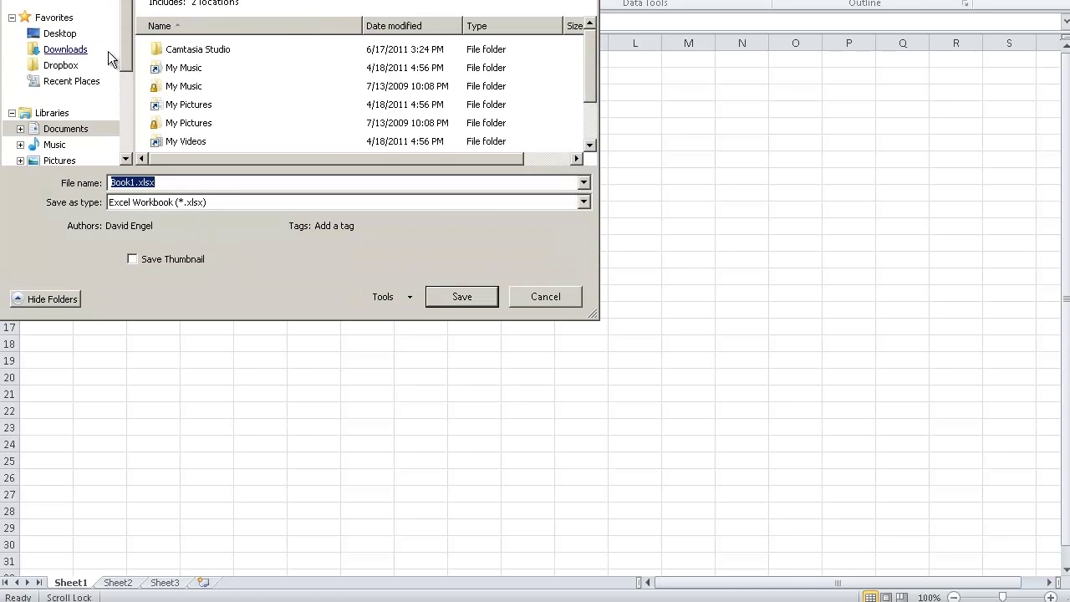
pyautogui.click(61, 34)
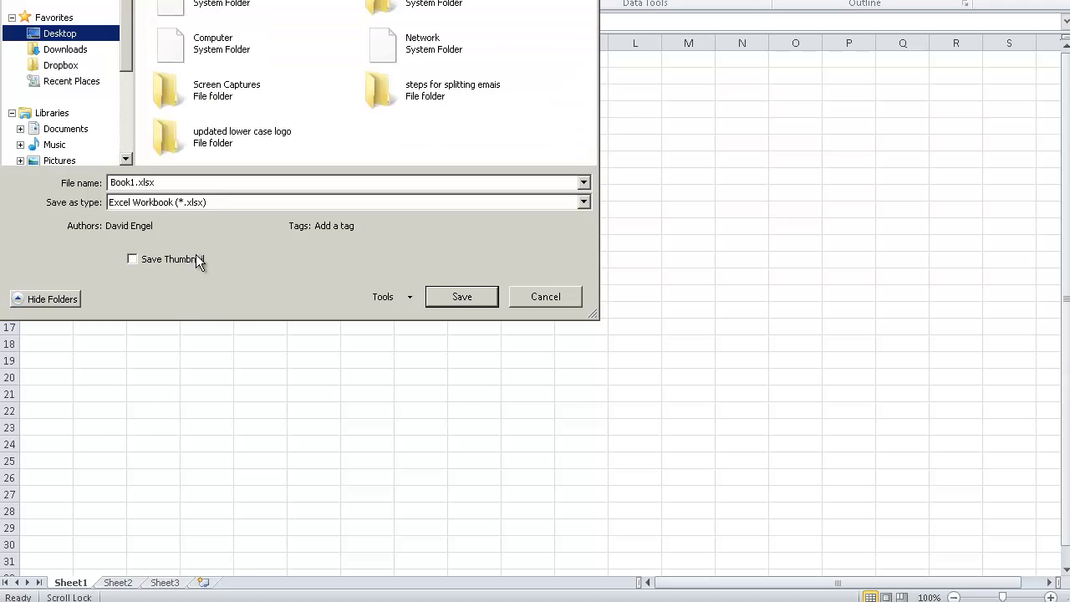
pyautogui.click(190, 203)
pyautogui.press('c')
pyautogui.press('Return')
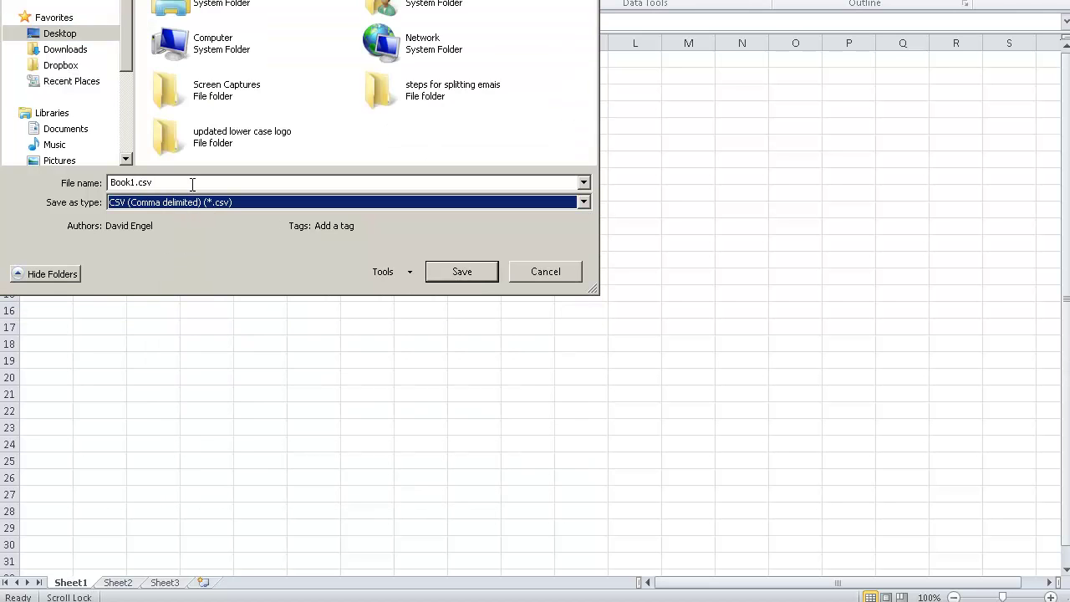
pyautogui.click(193, 183)
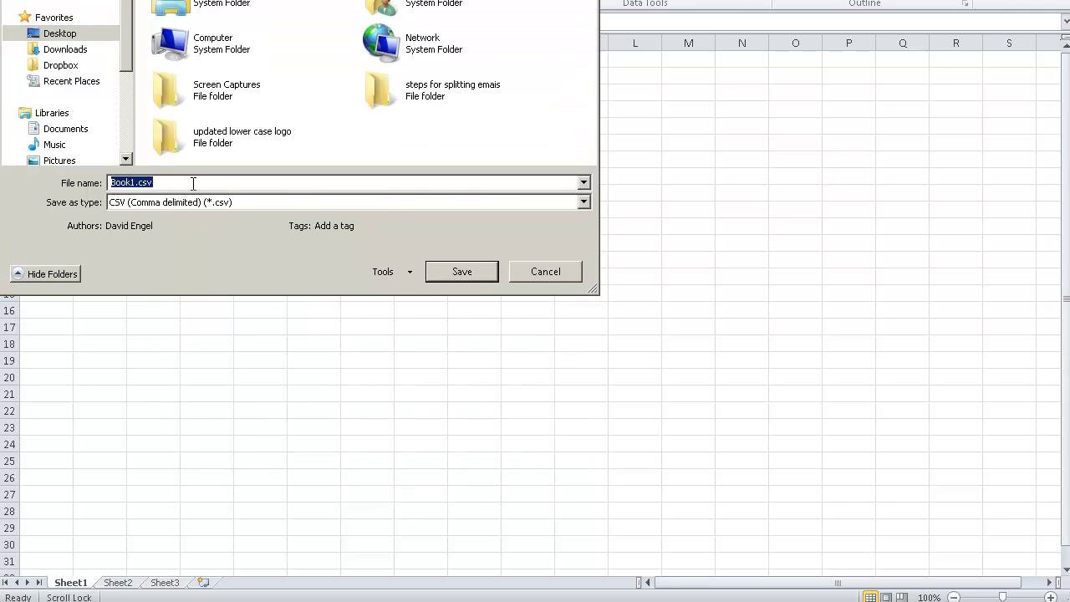
pyautogui.write('test-who-s')
pyautogui.press('BackSpace')
pyautogui.write('who-fortune-tech.csv')
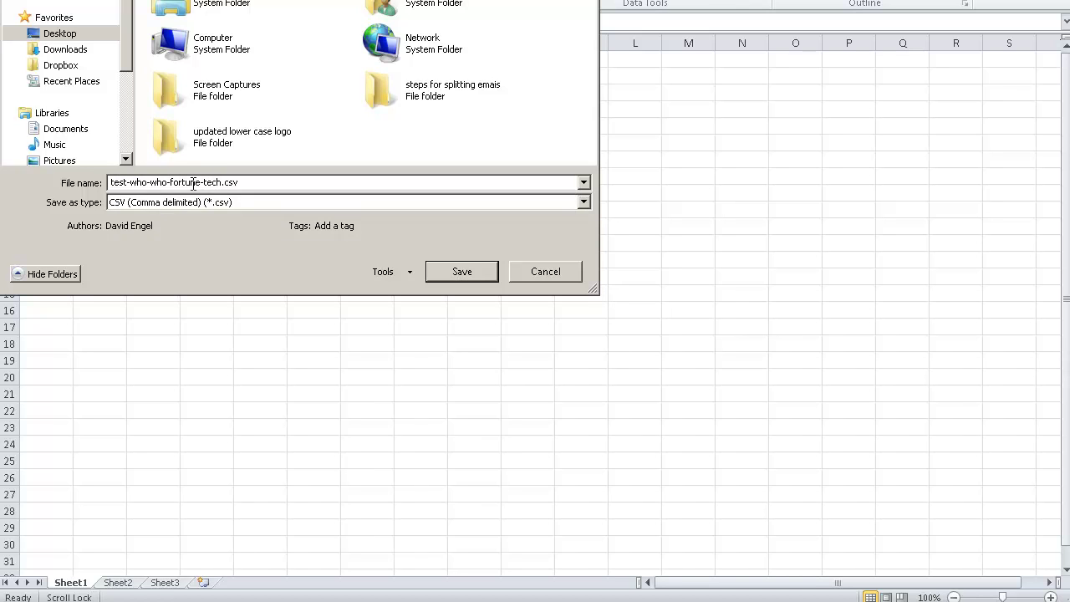
pyautogui.press('Return')
pyautogui.click(479, 307)
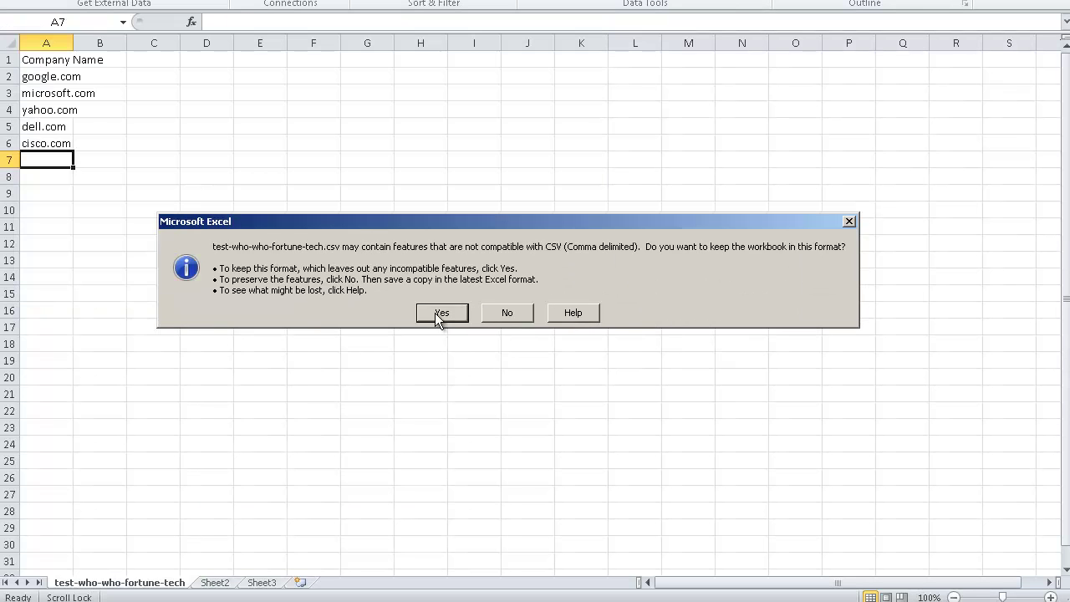
pyautogui.click(434, 313)
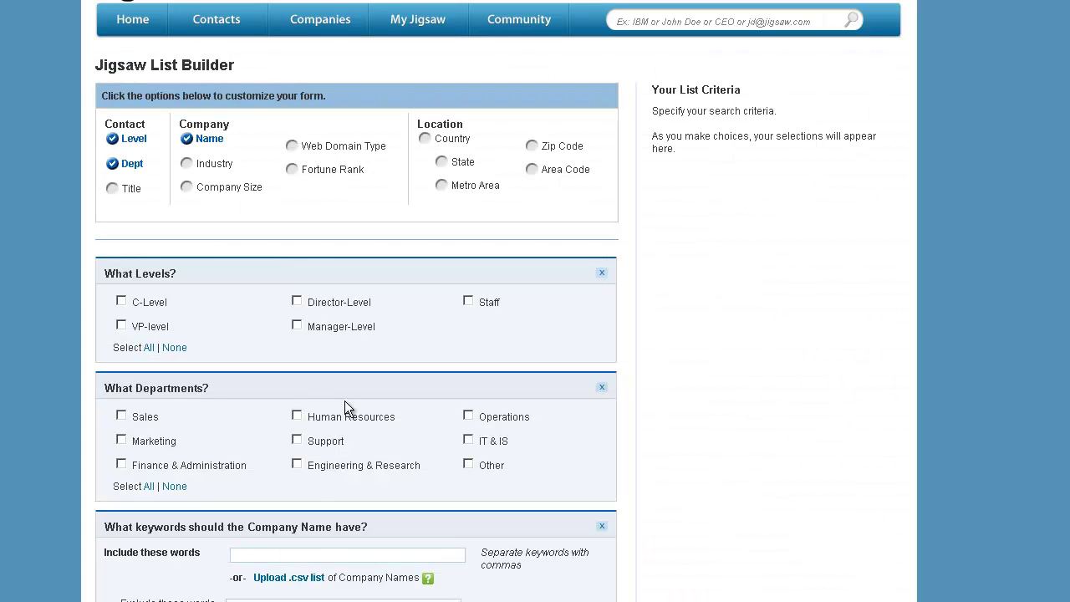
# Step: In the Jigsaw List Builder, upload test-who-who-fortune-tech.csv from the Desktop as the company name list and include all matching companies
pyautogui.scroll(-2, 314, 479)
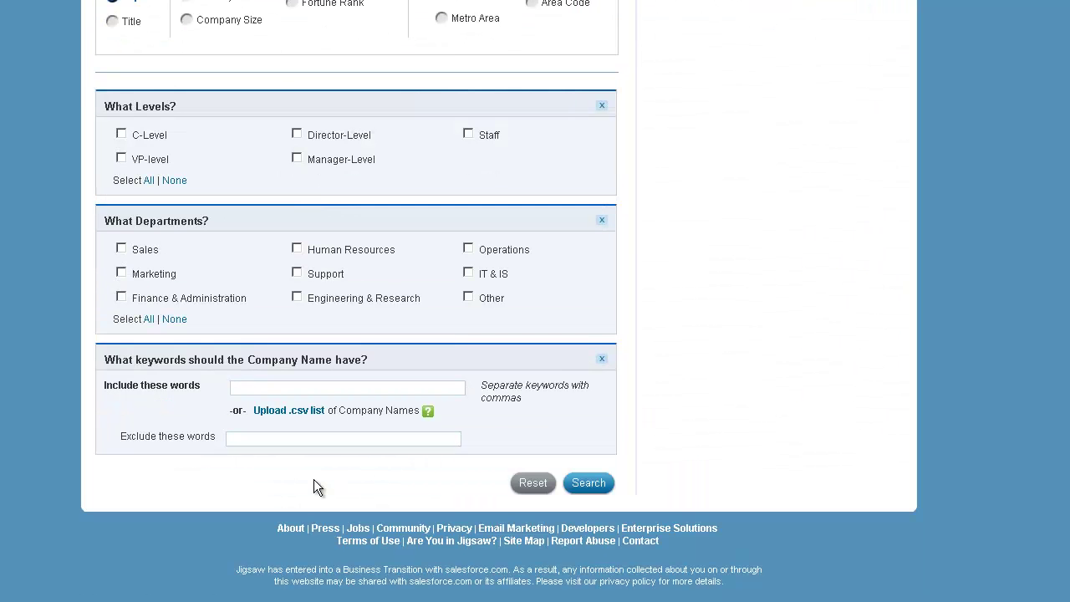
pyautogui.click(300, 411)
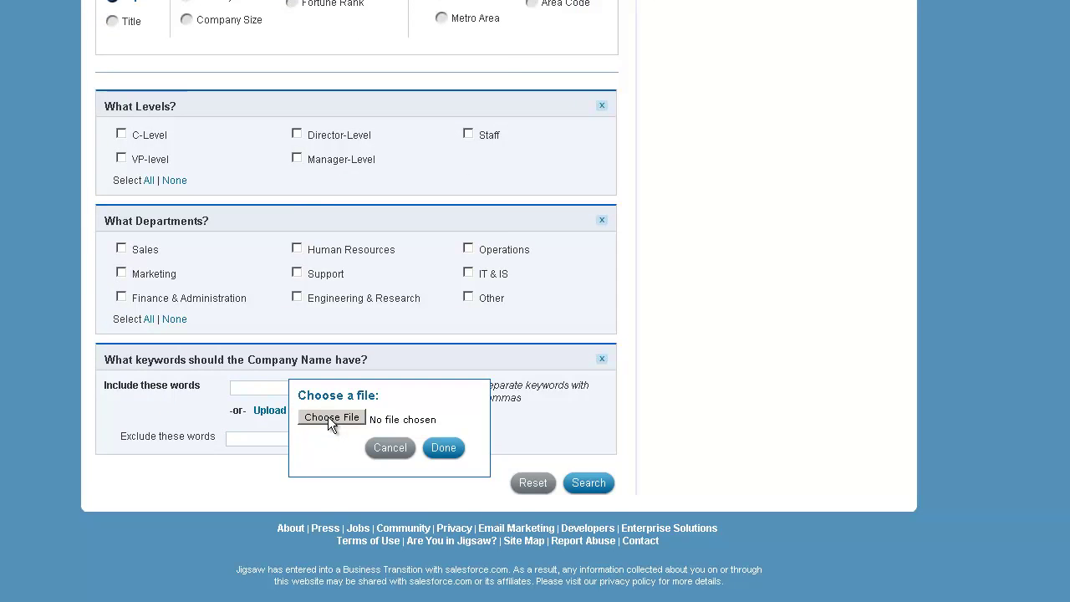
pyautogui.click(328, 417)
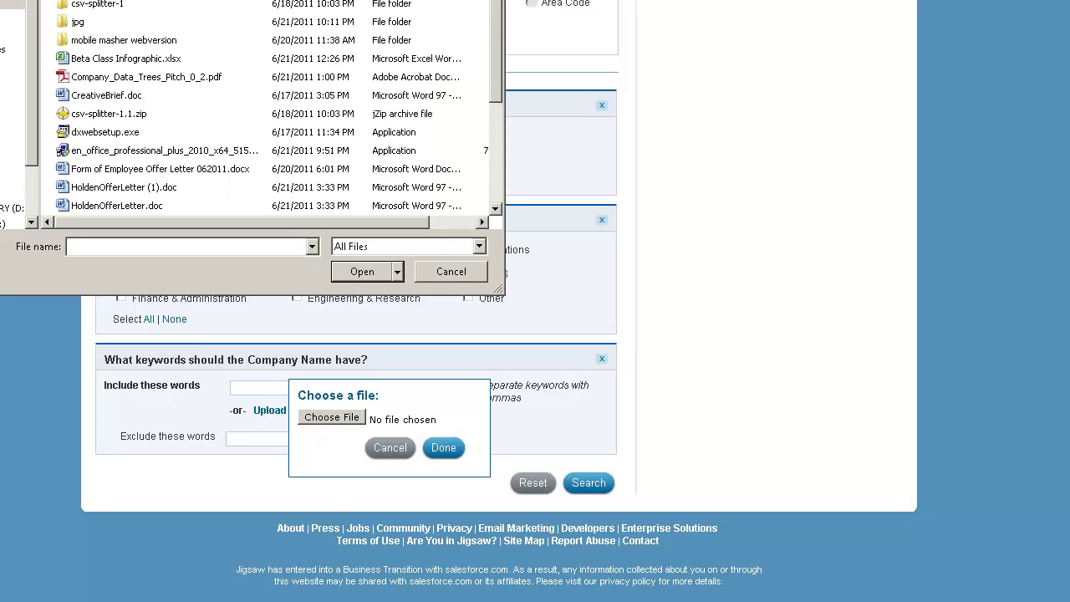
pyautogui.scroll(-3, 250, 158)
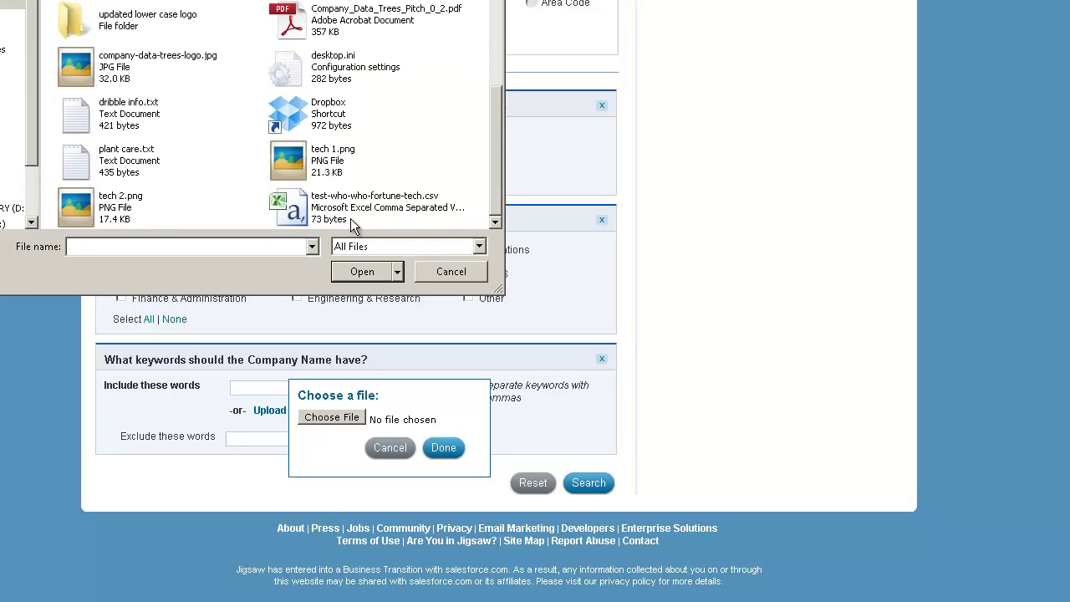
pyautogui.doubleClick(339, 219)
pyautogui.click(439, 447)
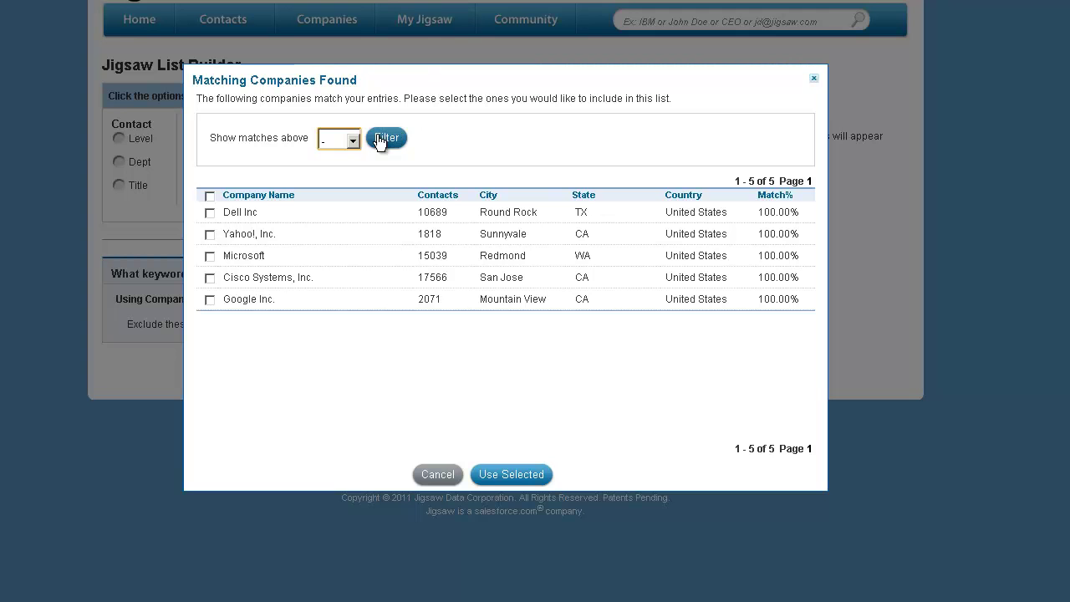
pyautogui.click(209, 197)
pyautogui.click(511, 475)
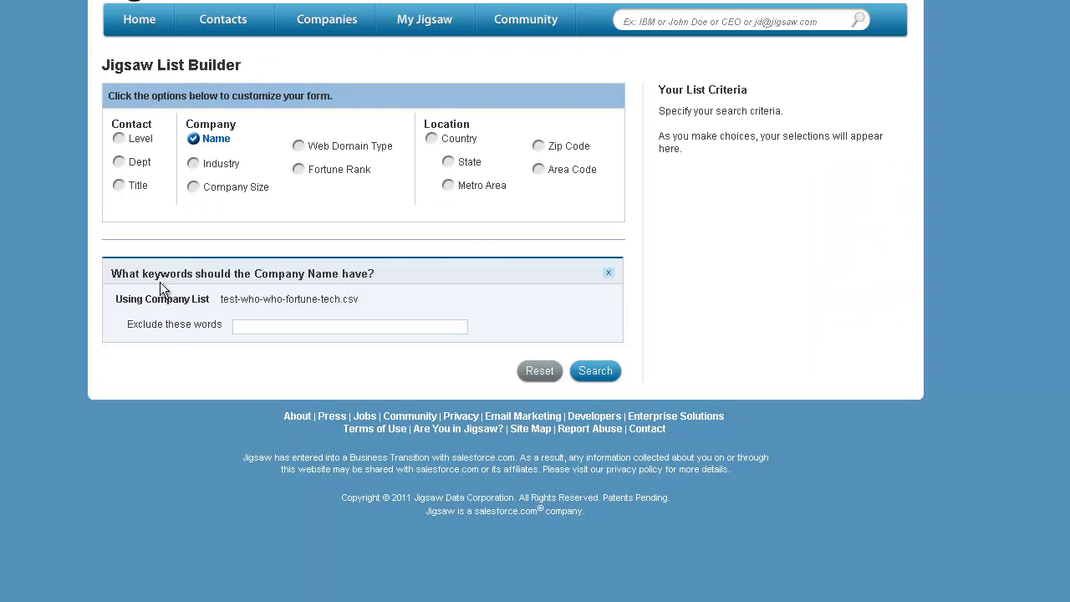
# Step: Add the Level and Title criteria, choosing C-Level contacts with the title keyword "Technology" and excluding the word "Assistant"
pyautogui.click(118, 140)
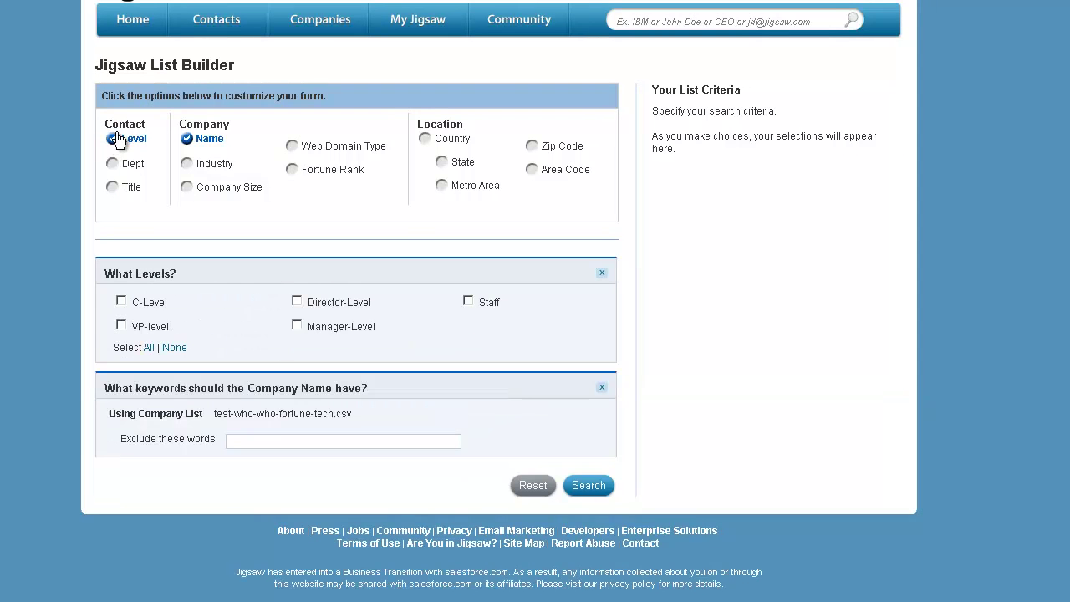
pyautogui.click(121, 302)
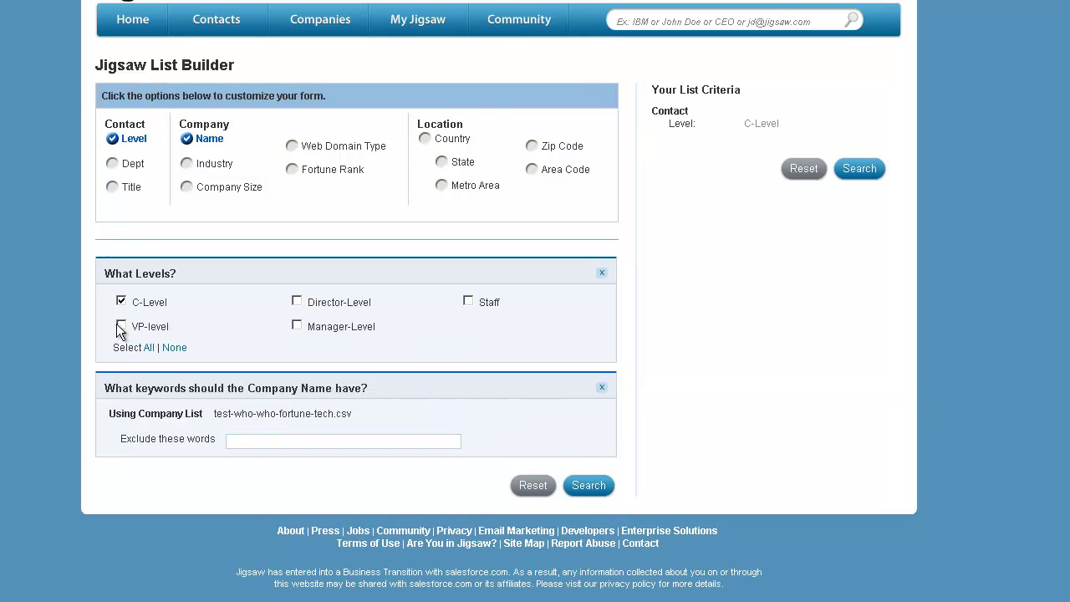
pyautogui.click(113, 187)
pyautogui.scroll(-1, 192, 349)
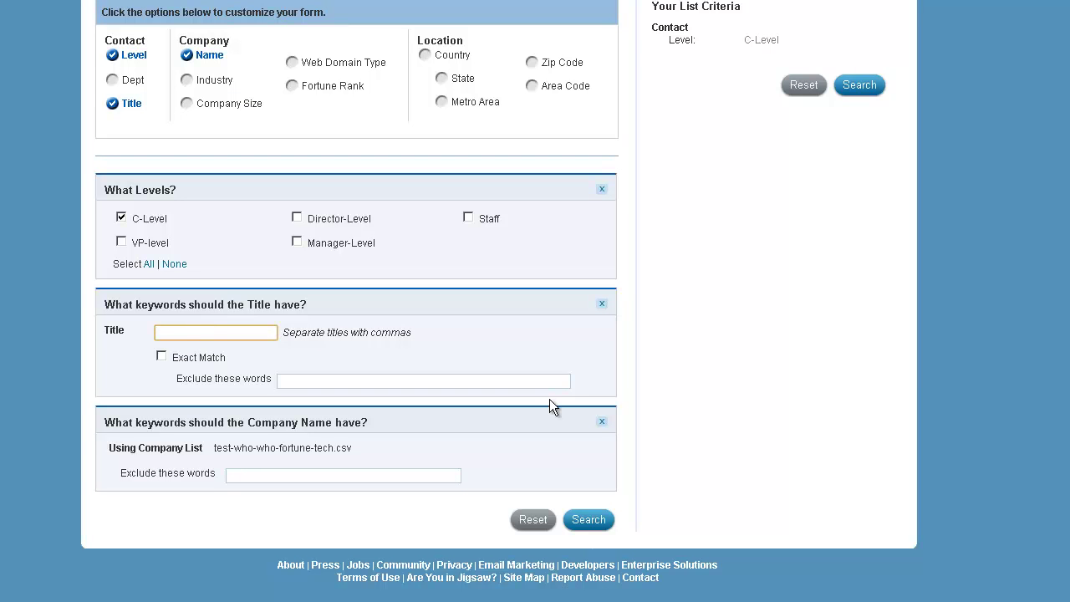
pyautogui.write('Technology')
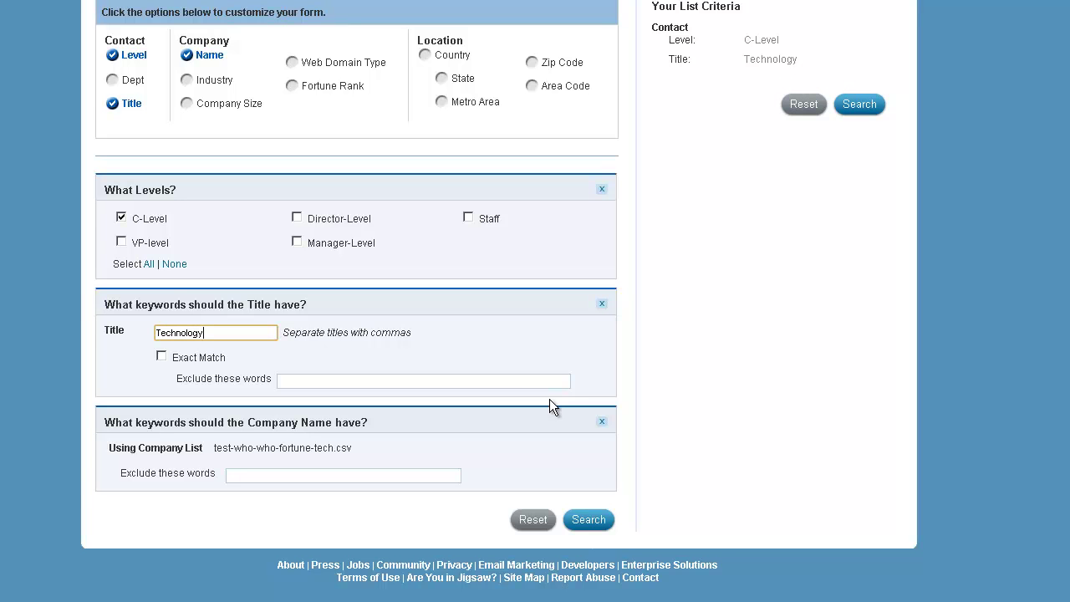
pyautogui.click(510, 383)
pyautogui.write('Assistant')
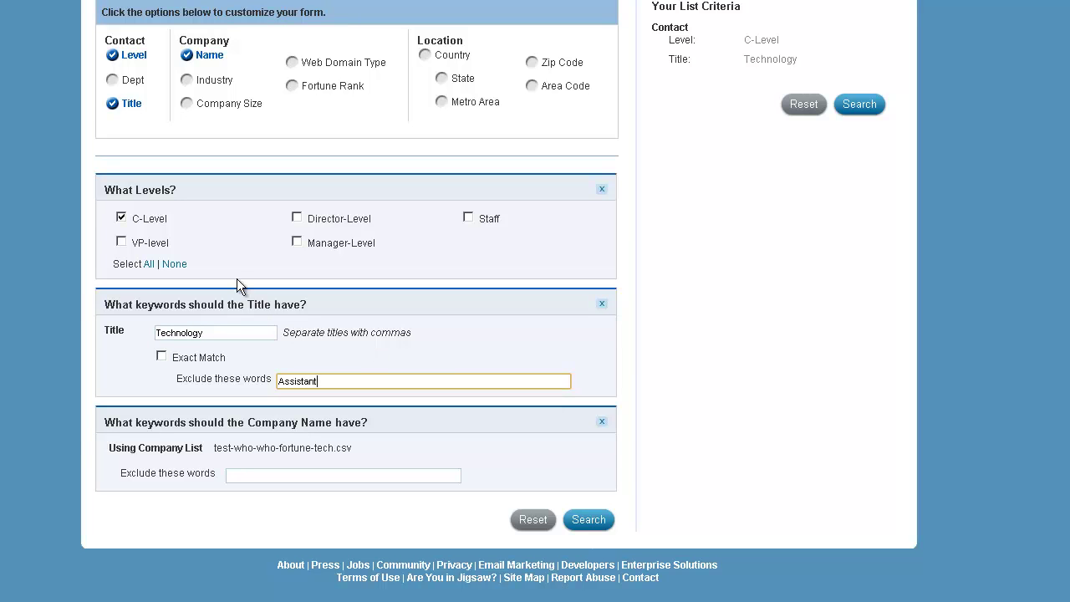
pyautogui.click(114, 81)
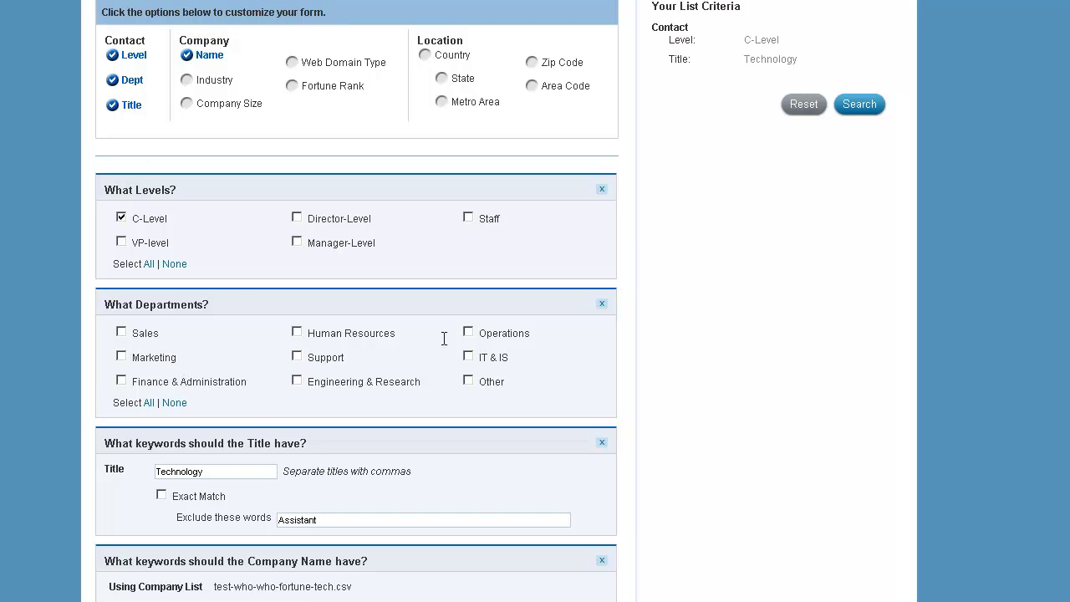
pyautogui.click(114, 81)
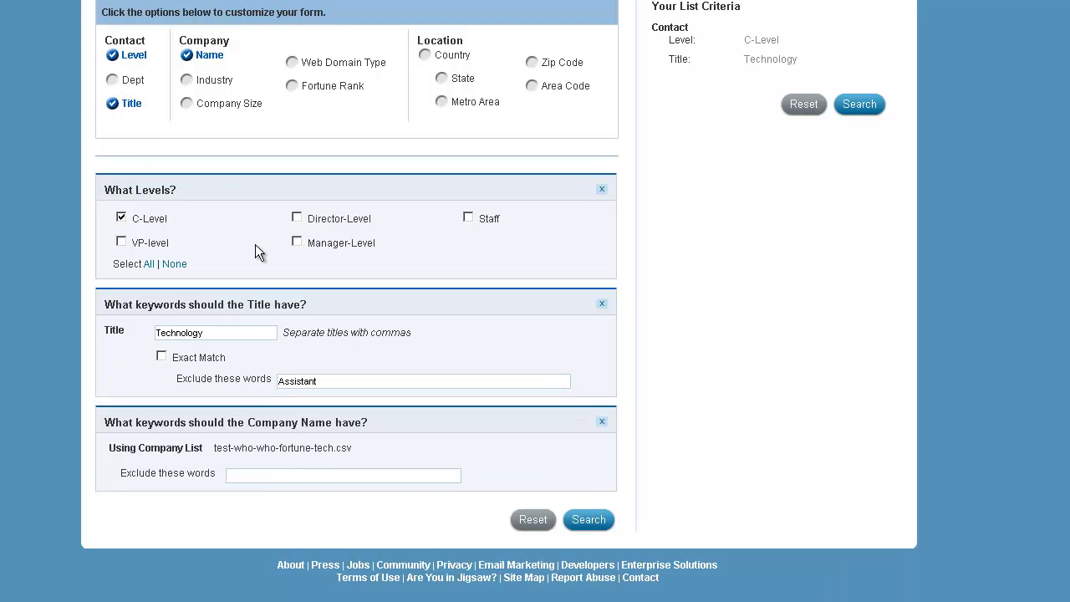
pyautogui.moveTo(353, 381); pyautogui.dragTo(277, 382)
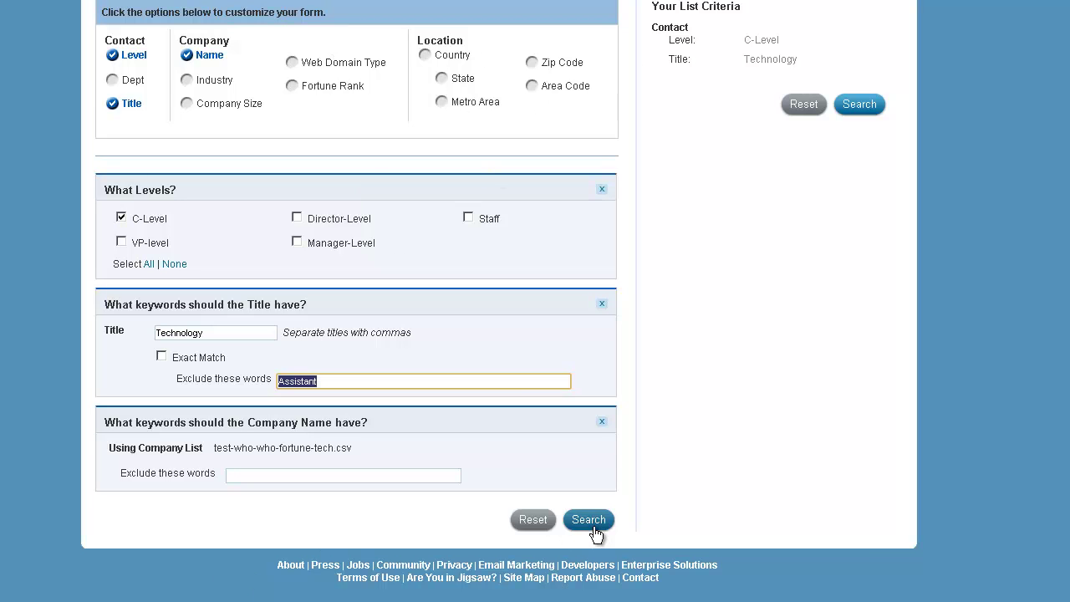
pyautogui.click(222, 332)
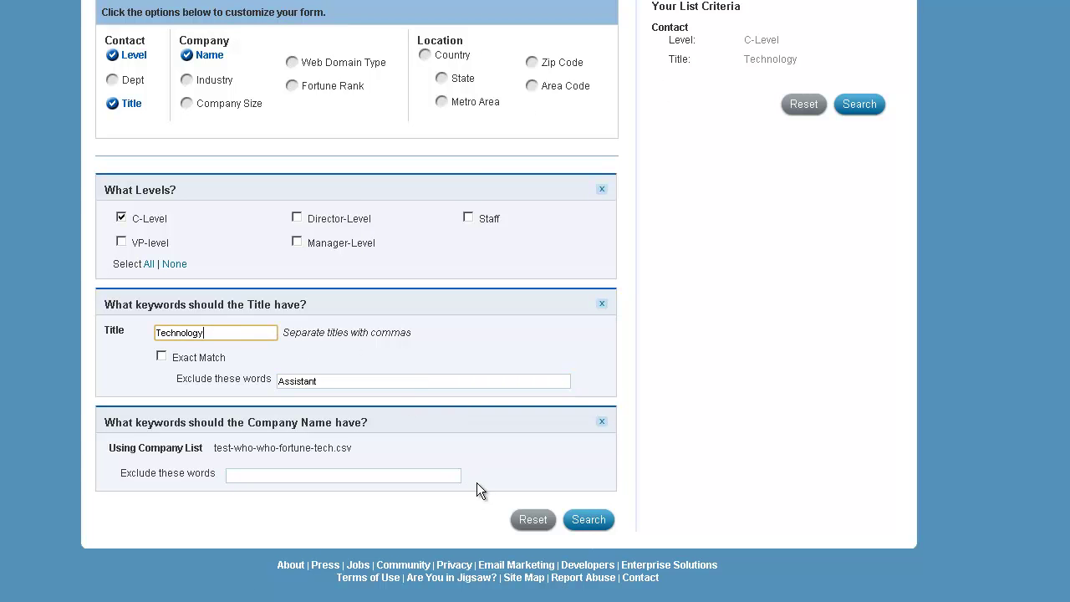
# Step: Run the contact search with these criteria and look through the titles and companies in the results
pyautogui.click(598, 527)
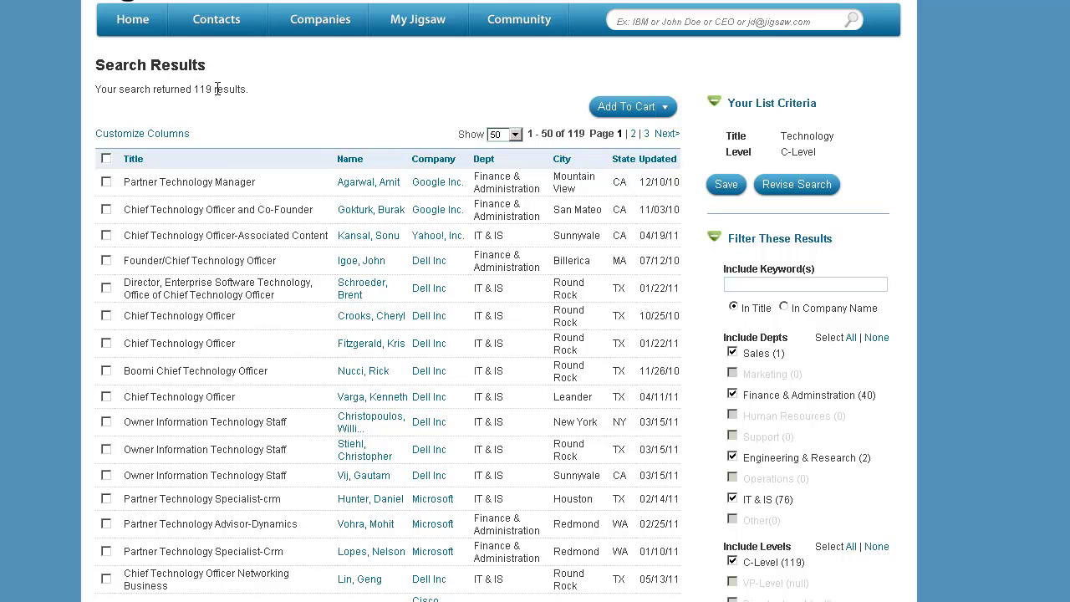
pyautogui.scroll(-3, 211, 216)
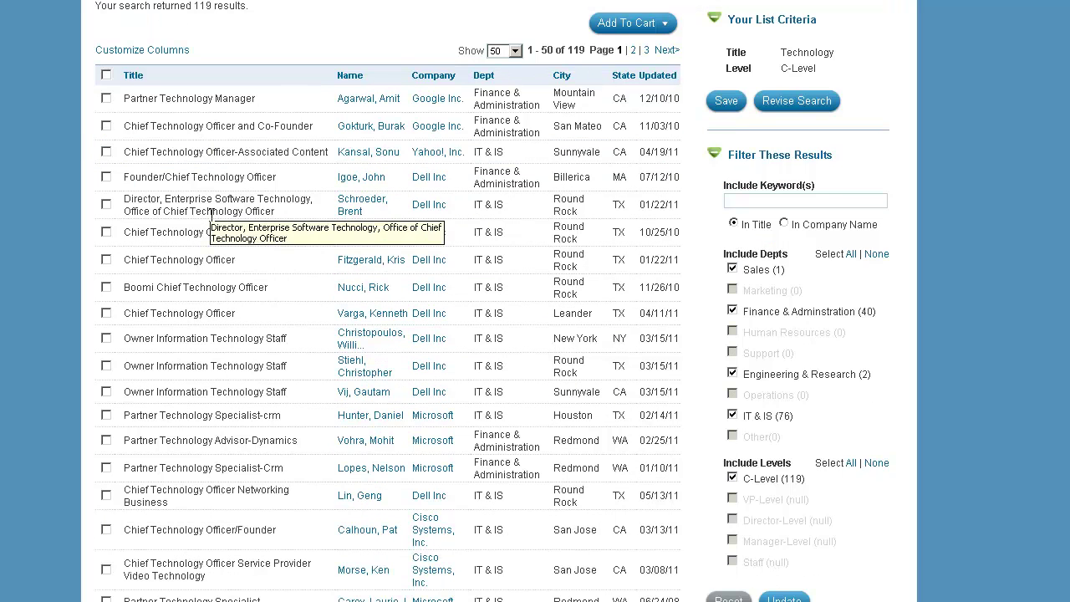
pyautogui.scroll(-1, 211, 218)
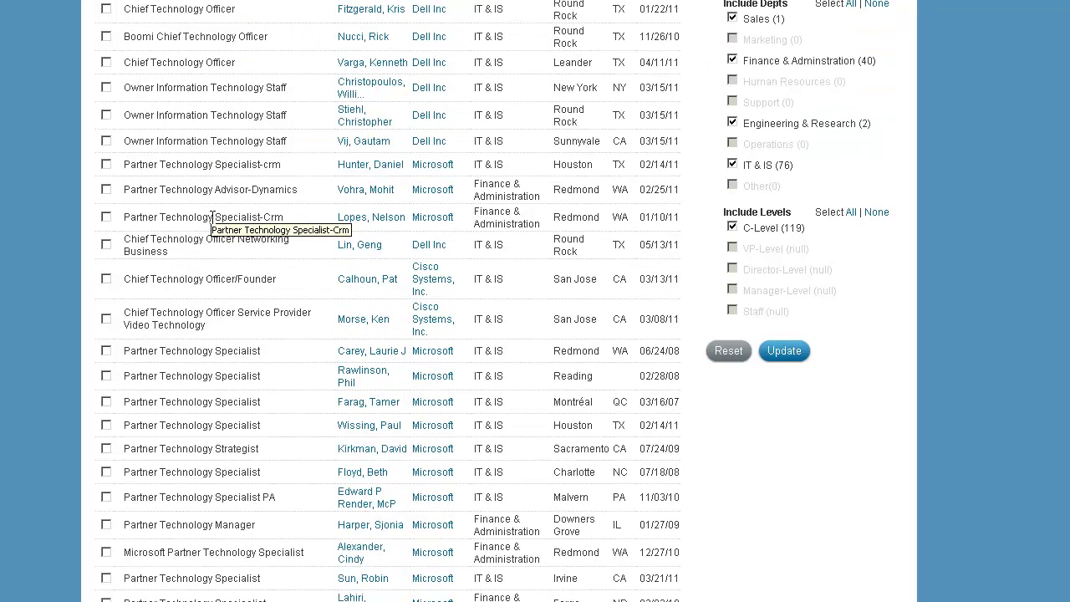
pyautogui.scroll(-1, 213, 216)
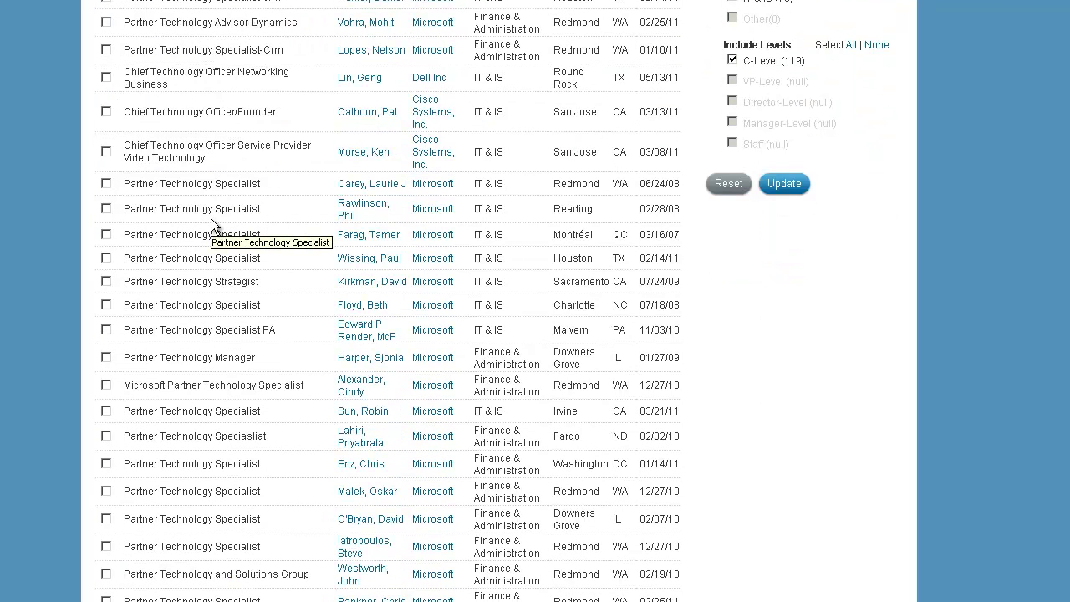